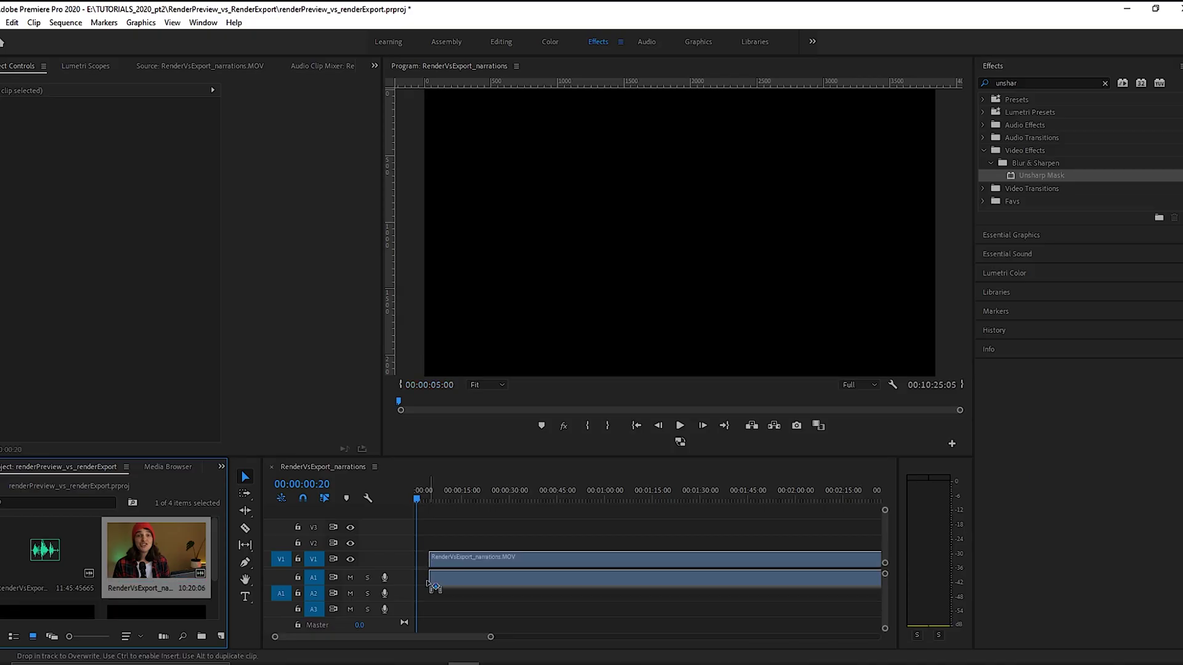
# - Drag the narration clip to the very start of the sequence
pyautogui.moveTo(434, 587); pyautogui.dragTo(420, 587)
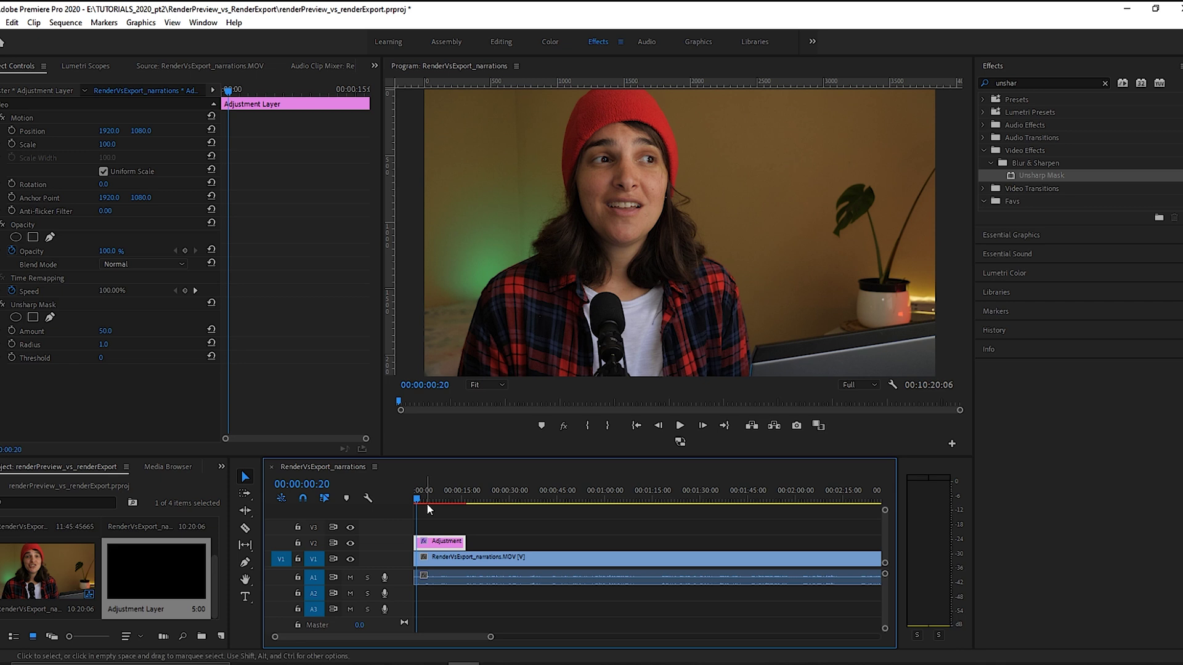
# - Enable the Work Area Bar from the Timeline menu and move the playhead to about five seconds
pyautogui.click(374, 467)
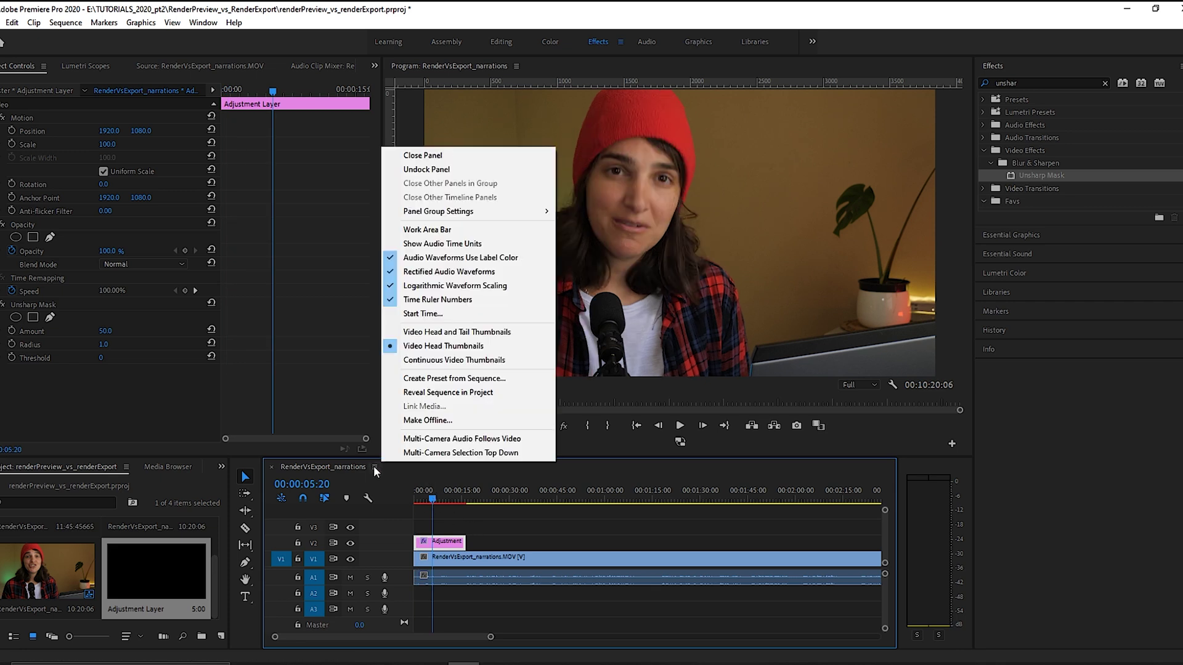
pyautogui.click(425, 230)
pyautogui.moveTo(434, 502); pyautogui.dragTo(471, 491)
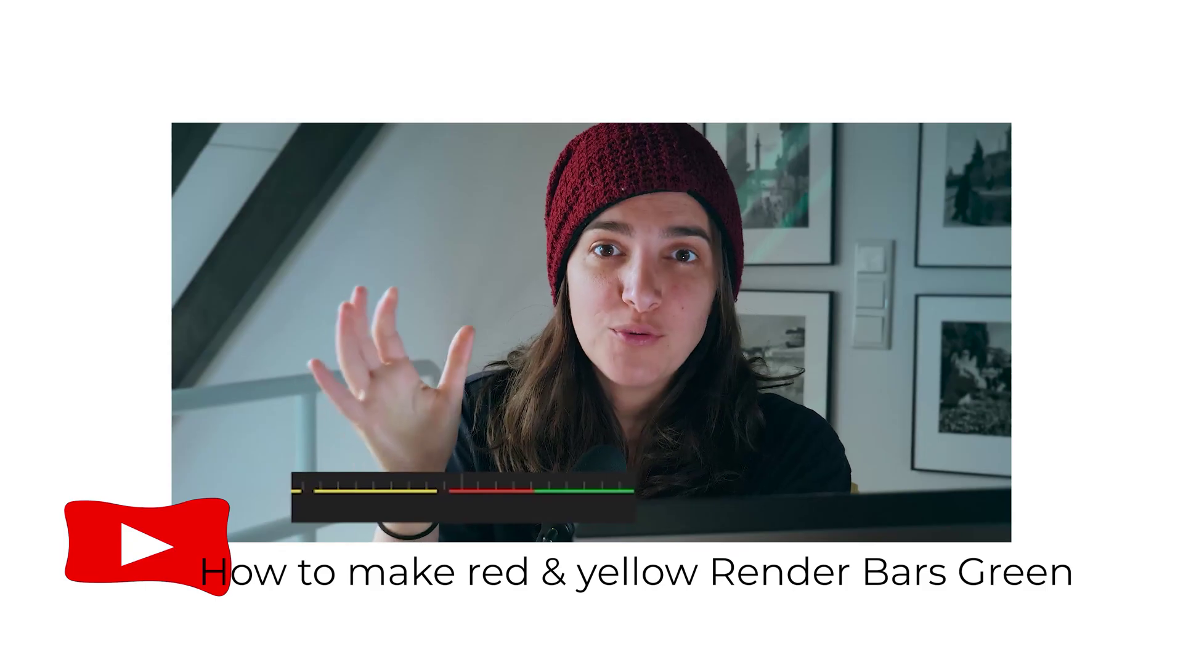
# - Render the work area and lengthen the adjustment layer on V2
pyautogui.press('Return')
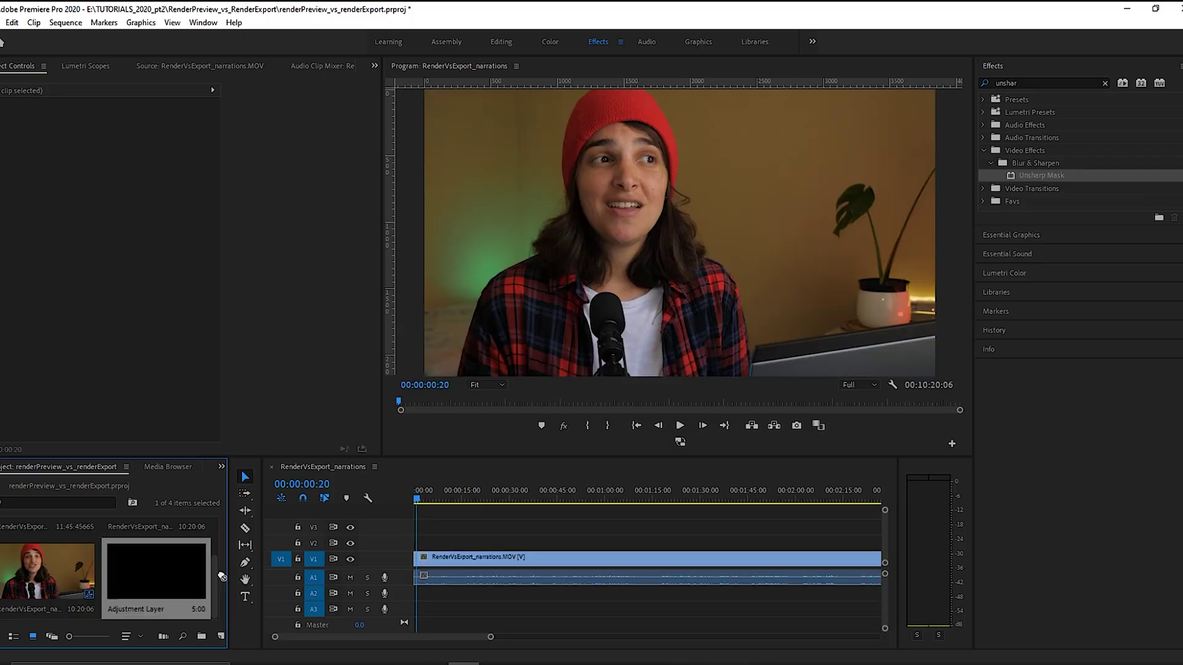
pyautogui.moveTo(156, 573); pyautogui.dragTo(431, 543)
pyautogui.moveTo(431, 544); pyautogui.dragTo(465, 543)
pyautogui.click(984, 208)
# - Extend the V2 adjustment layer further past 00:00:05:20 and set playback resolution to 1/8
pyautogui.click(434, 500)
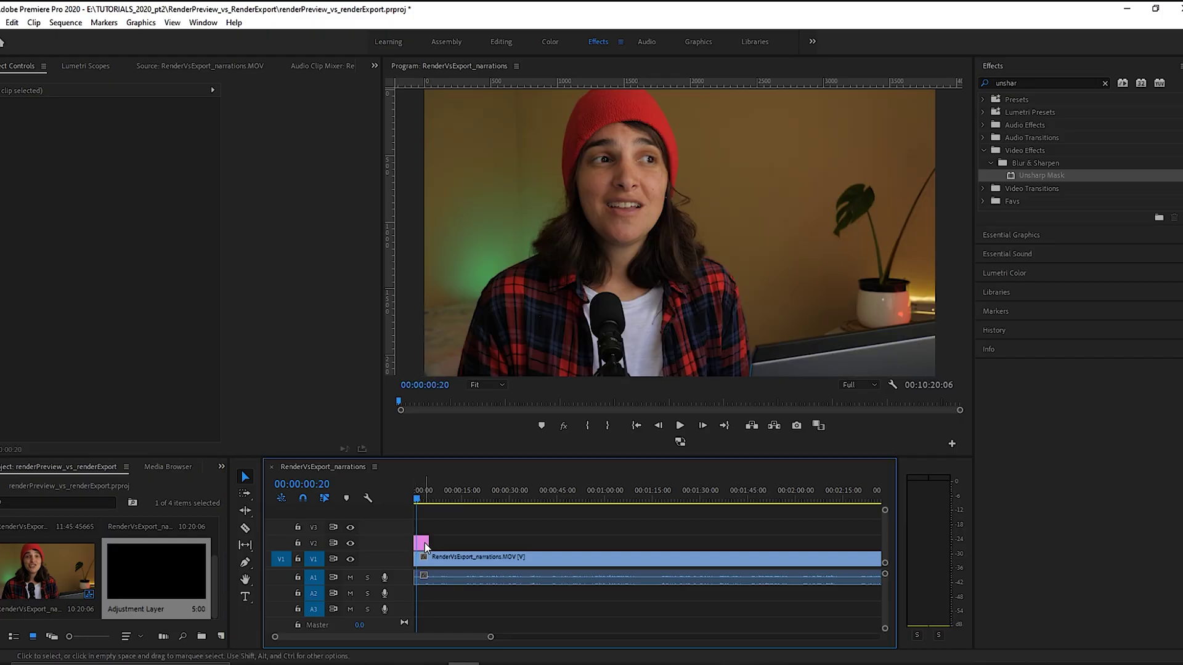
pyautogui.moveTo(425, 545); pyautogui.dragTo(465, 543)
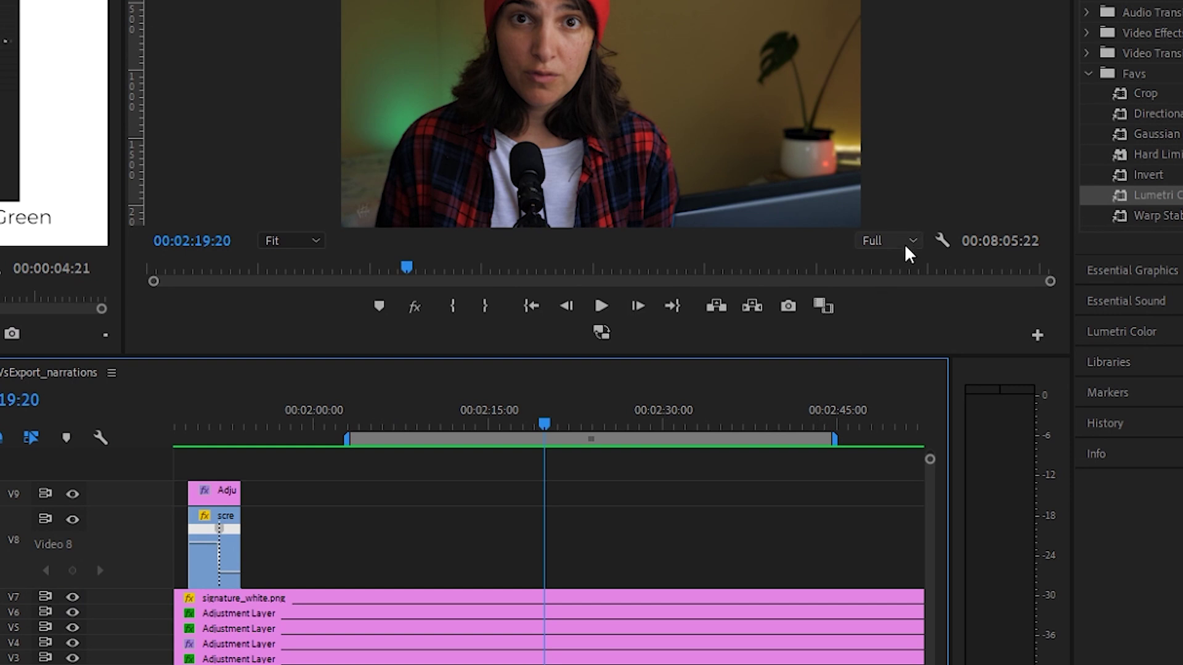
pyautogui.click(905, 242)
pyautogui.click(893, 324)
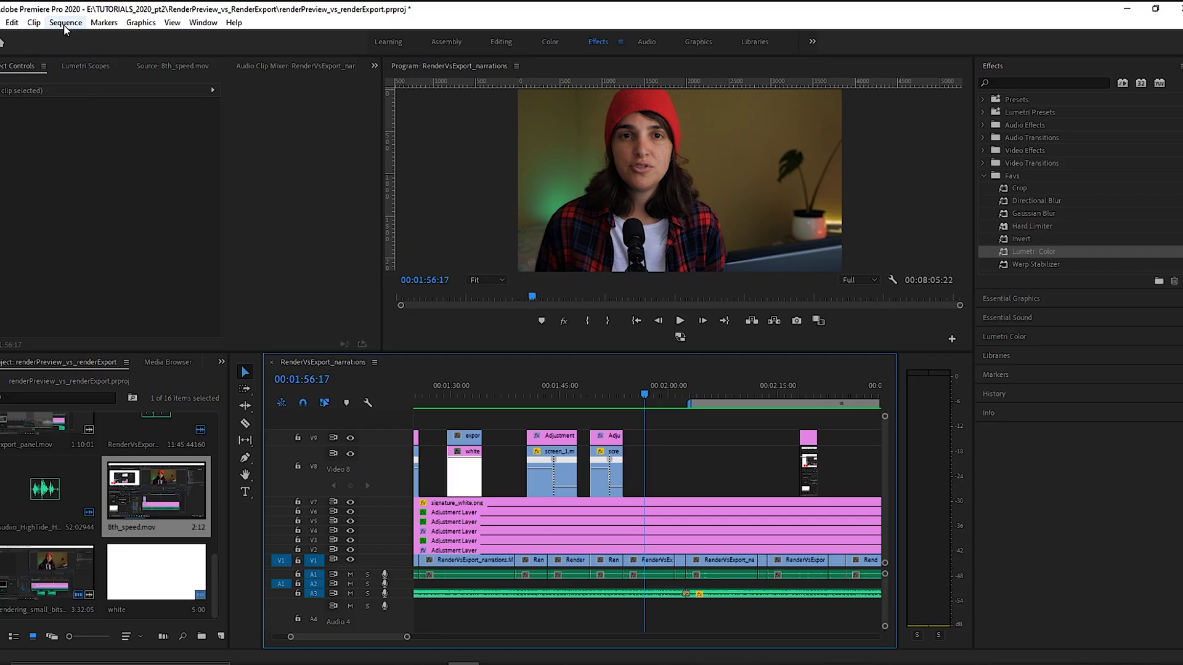
# - Check the sequence settings and turn on the Work Area Bar
pyautogui.click(65, 25)
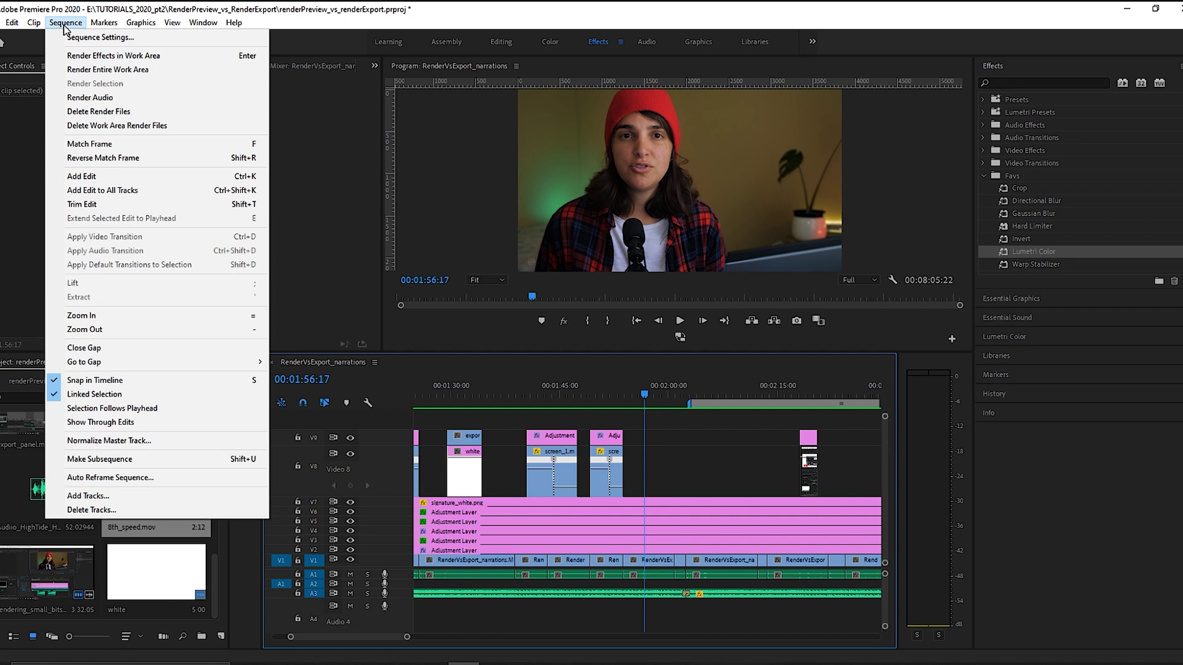
pyautogui.click(72, 39)
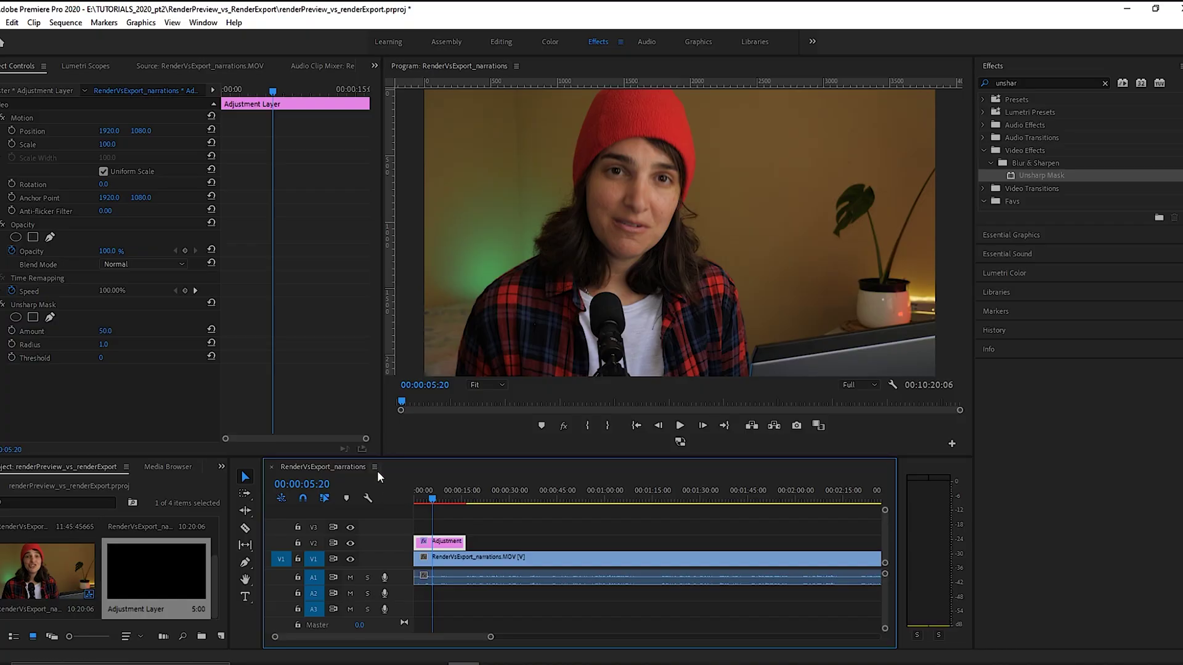
pyautogui.click(375, 468)
pyautogui.click(430, 234)
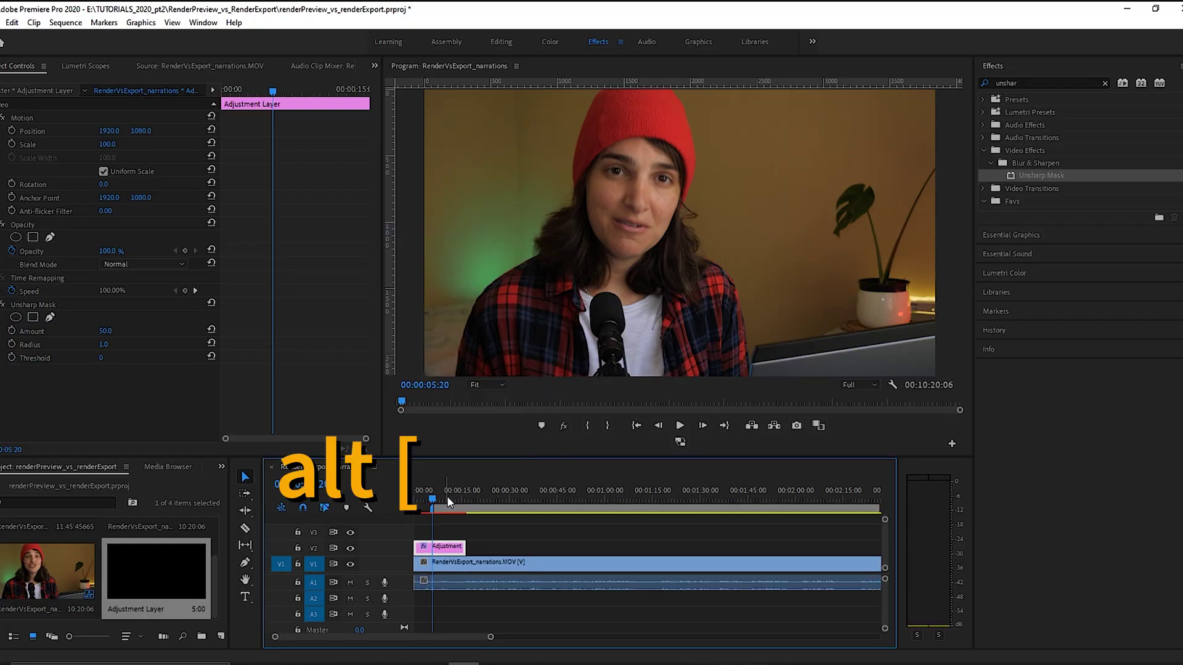
# - End the work area at 00:00:21:05 and render the entire work area
pyautogui.moveTo(462, 493); pyautogui.dragTo(476, 489)
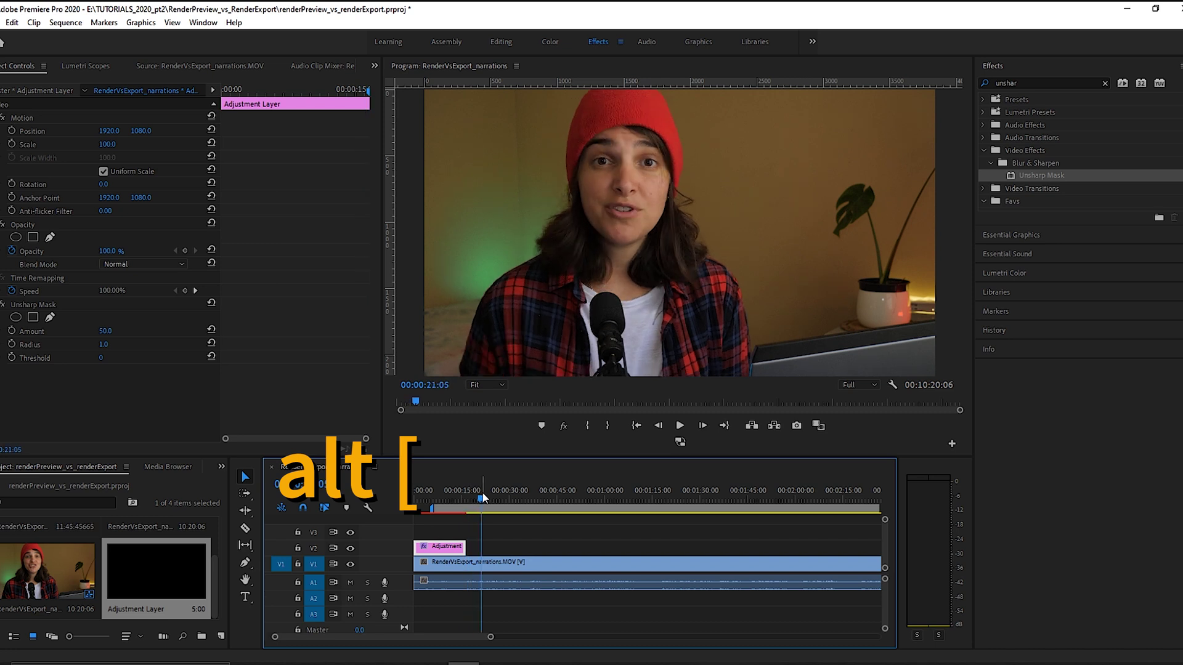
pyautogui.hotkey('alt', ']')
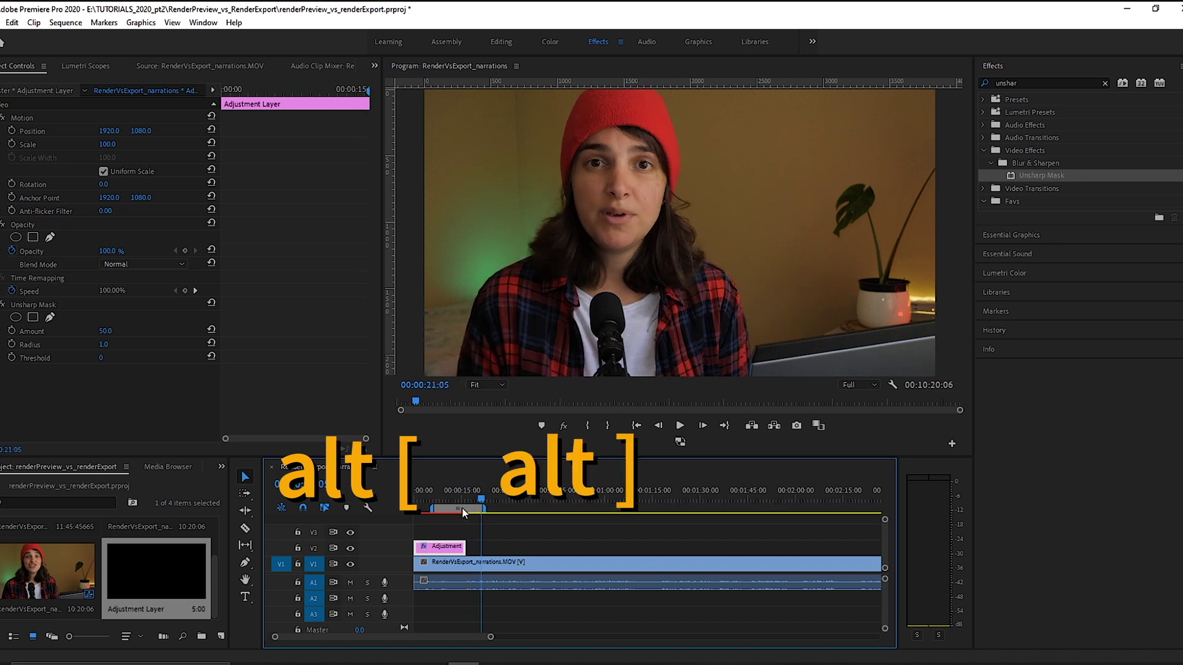
pyautogui.click(462, 504)
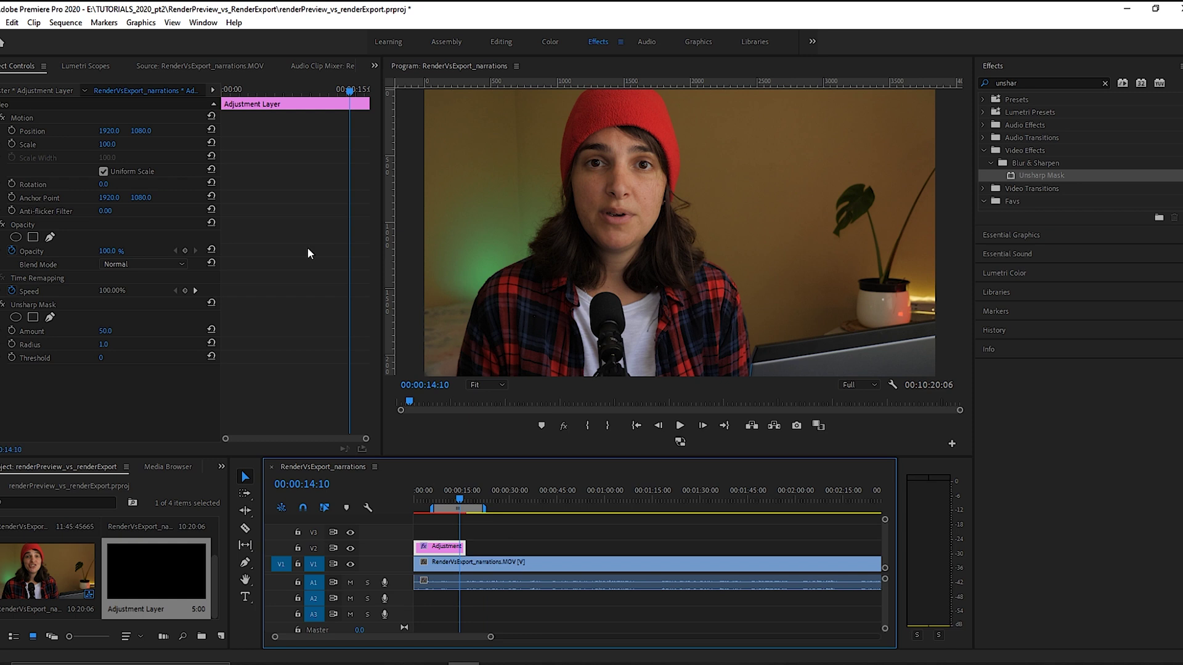
pyautogui.click(65, 23)
pyautogui.click(98, 71)
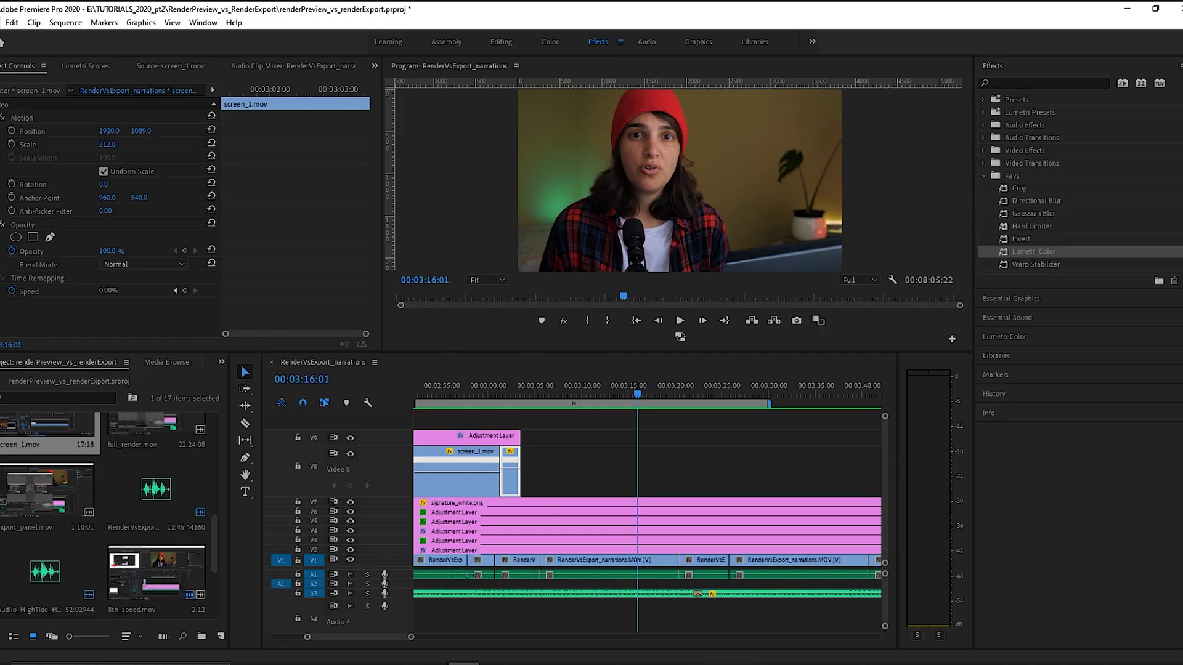
pyautogui.hotkey('alt', 'f')
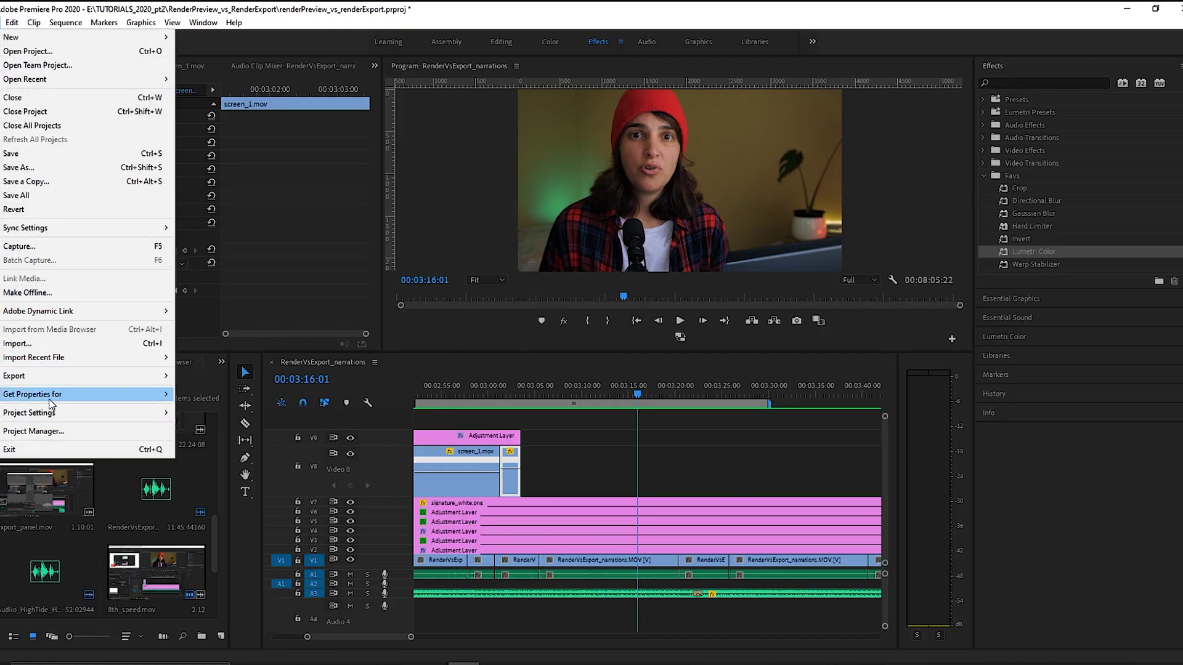
# - Open the Scratch Disks page of Project Settings, with every disk pointing to G:\Scratch
pyautogui.moveTo(53, 418)
pyautogui.click(209, 426)
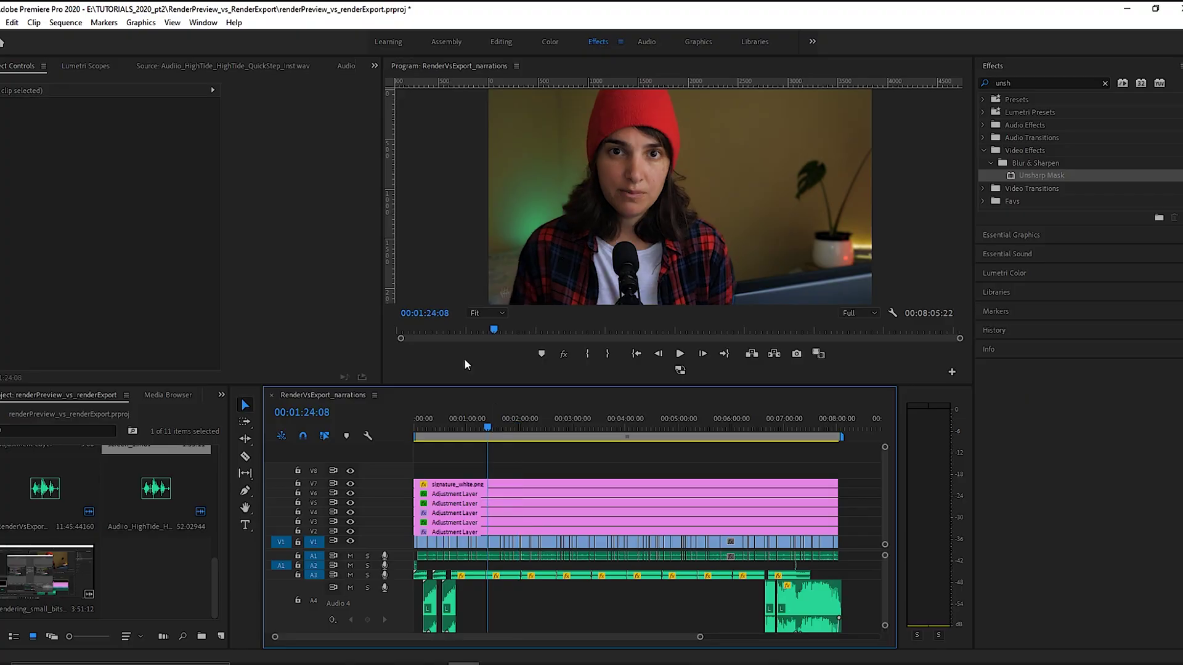
# - Render the work area, then bring up Export Settings with Source Range set to Work Area
pyautogui.click(65, 23)
pyautogui.click(127, 75)
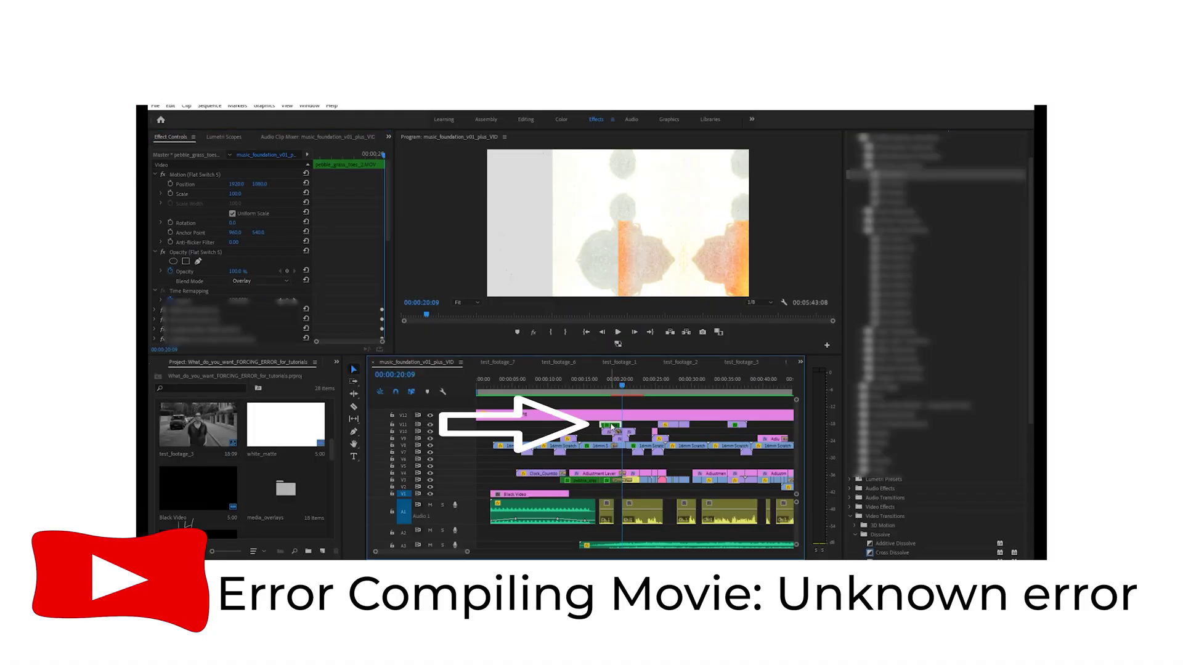
pyautogui.click(610, 387)
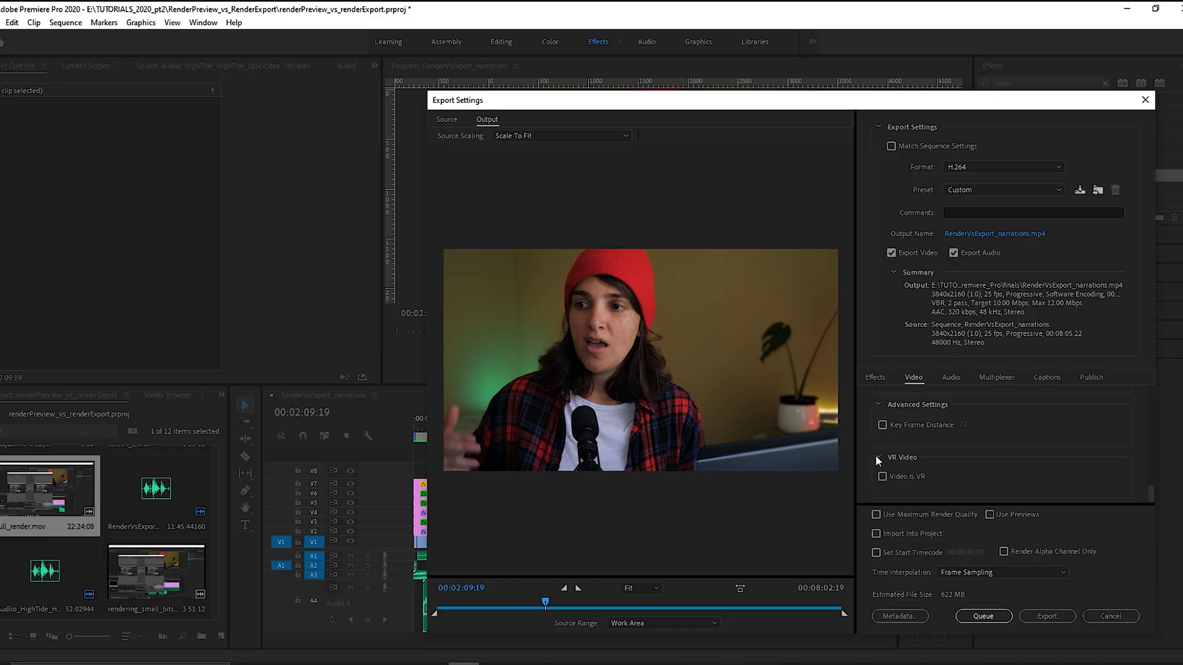
# - Enable Use Previews for the export and inspect the I-Frame Only MPEG 1920x1080 preview settings
pyautogui.click(989, 515)
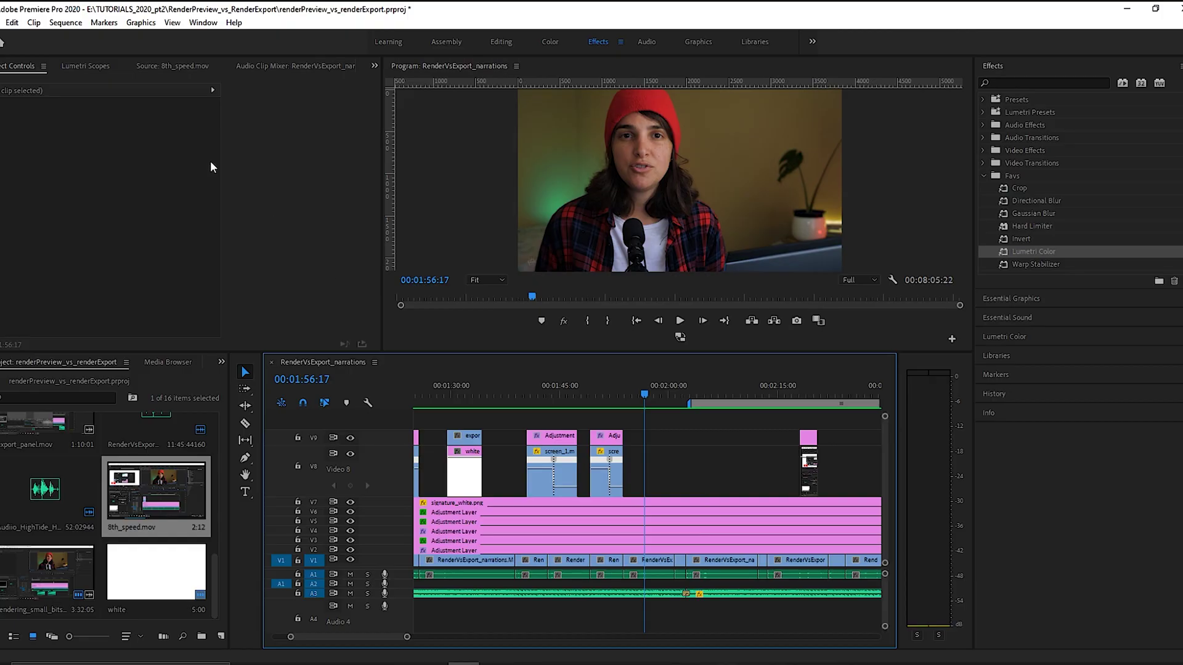
pyautogui.click(65, 22)
pyautogui.click(70, 38)
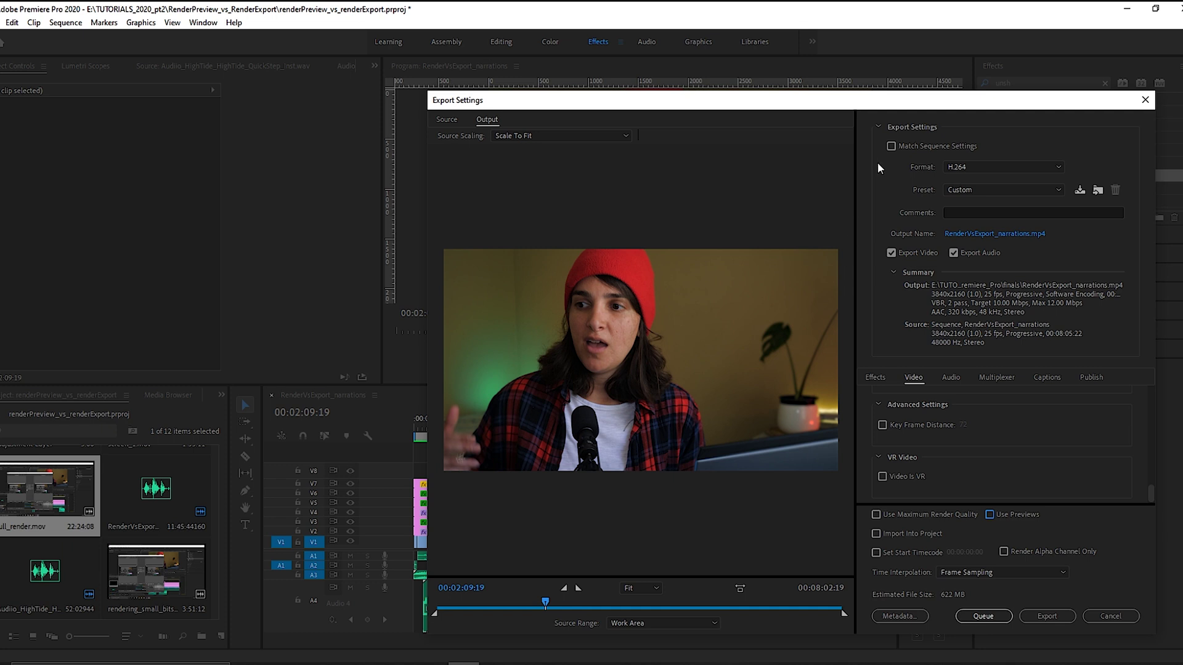
# - Check Match Sequence Settings so the export format becomes MPEG Preview
pyautogui.click(891, 146)
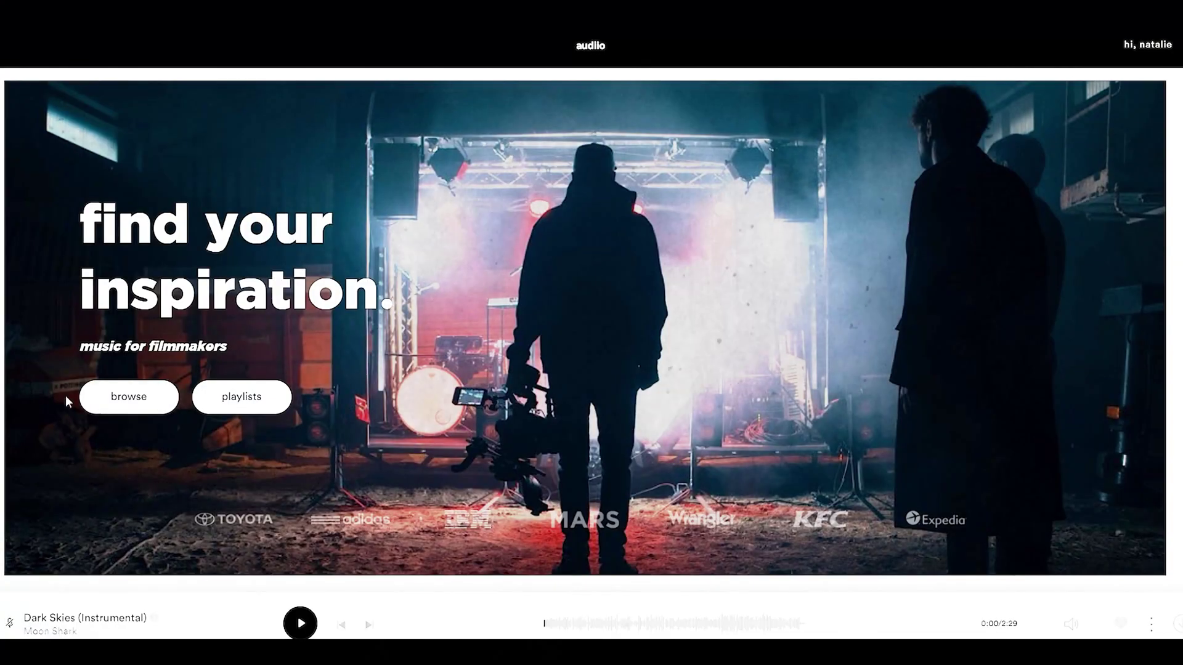
pyautogui.scroll(-6, 620, 424)
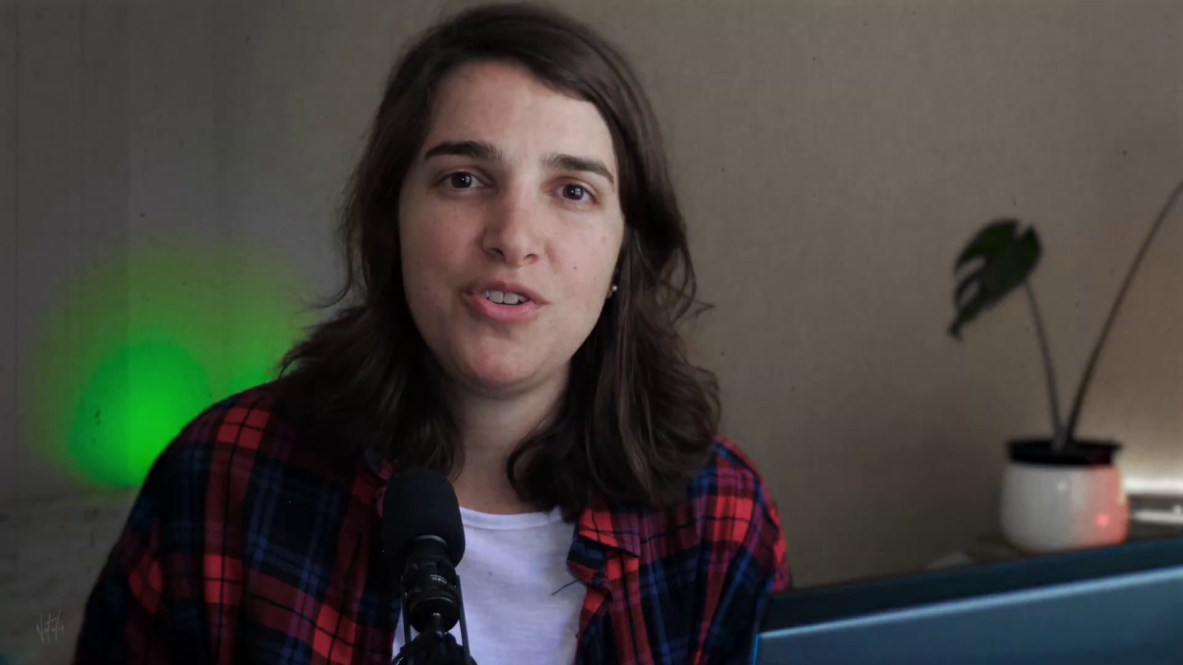